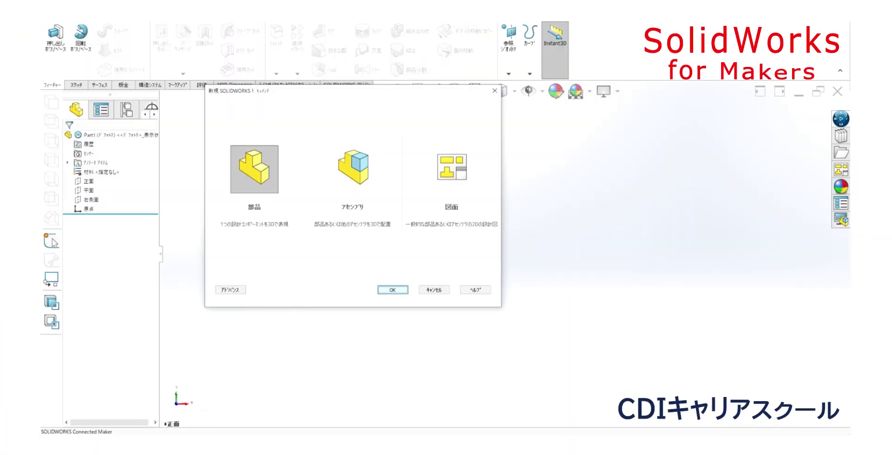
Sketch a hexagon centred at the origin on the Top Plane.
click(88, 191)
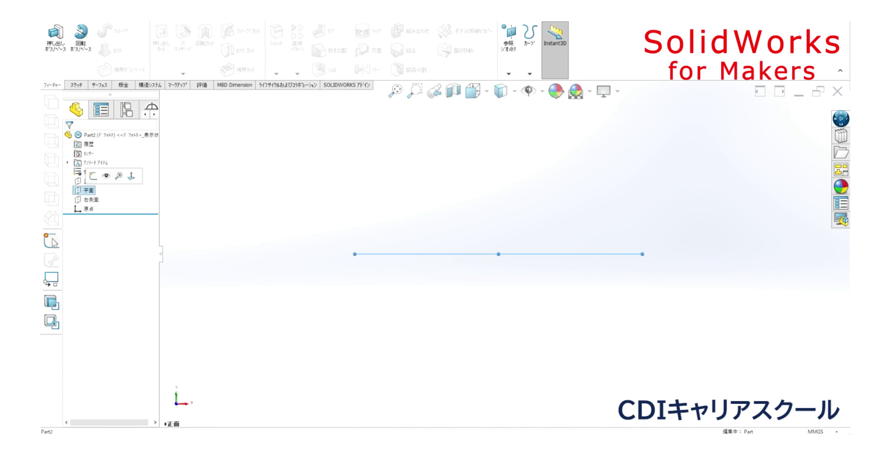
click(79, 176)
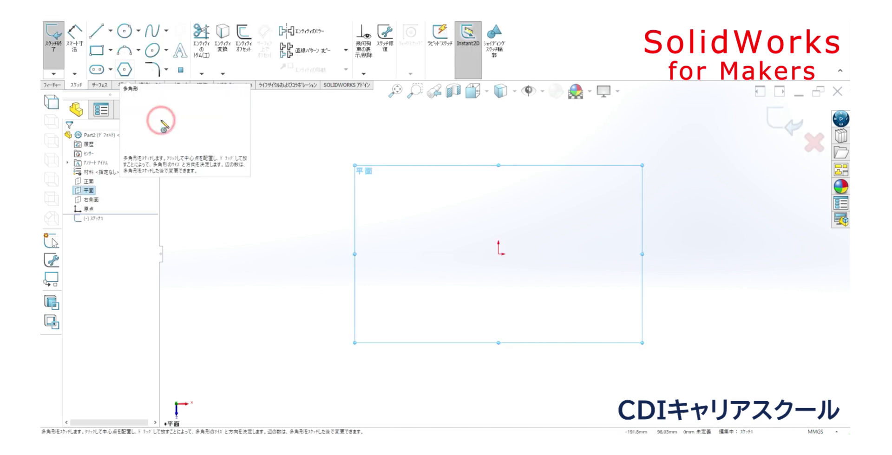
click(124, 69)
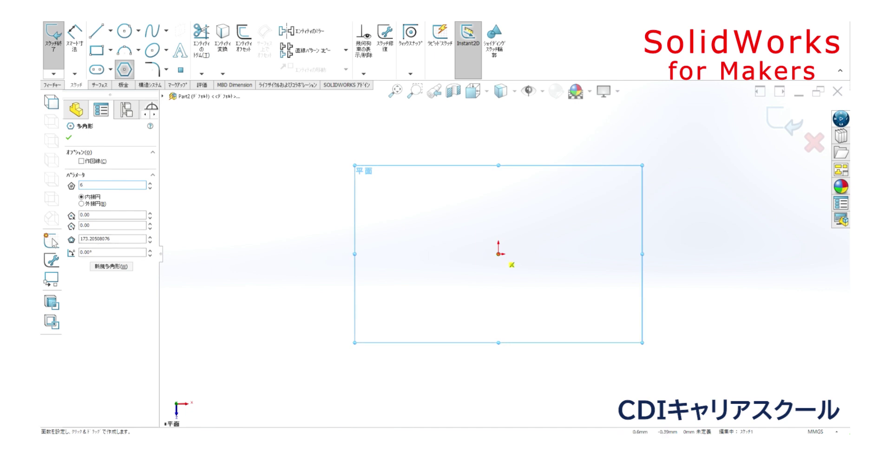
click(498, 254)
click(498, 173)
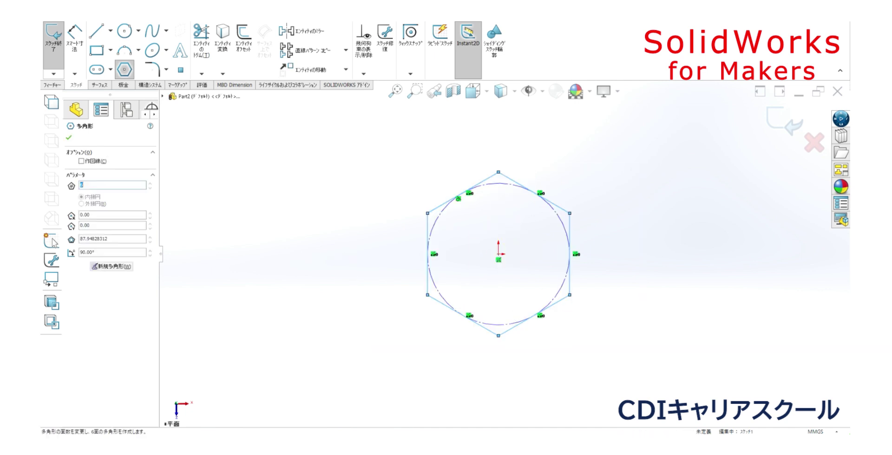
key(Escape)
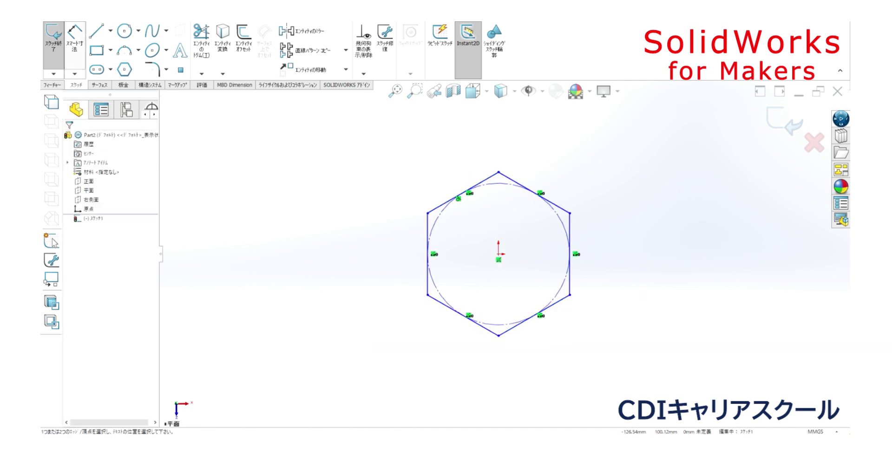
Dimension the hexagon's construction circle Ø20 and make its top vertex vertical to the centre.
click(75, 35)
click(568, 242)
click(604, 166)
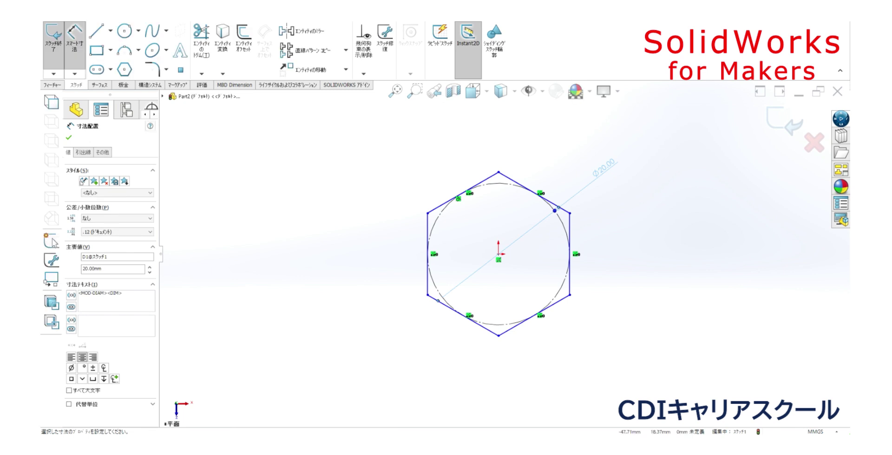
key(Escape)
click(499, 173)
ctrl+click(498, 254)
click(536, 135)
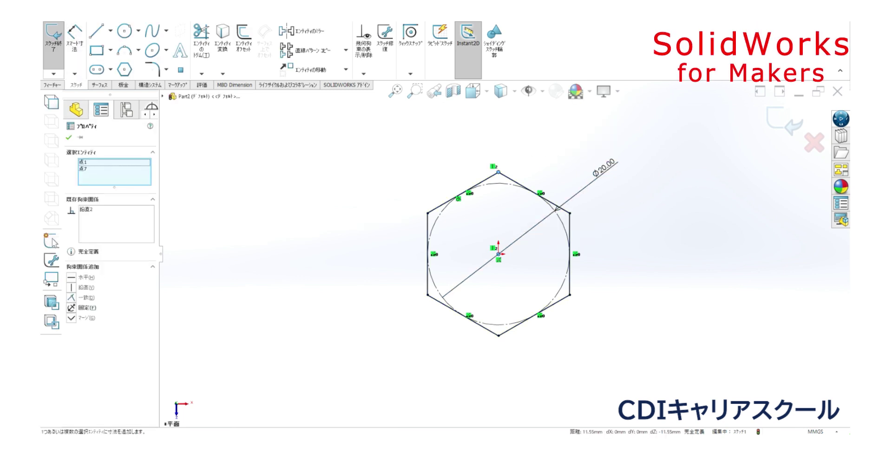
Extrude the hexagon sketch 9 mm into a boss and select the Front Plane.
click(53, 35)
click(51, 85)
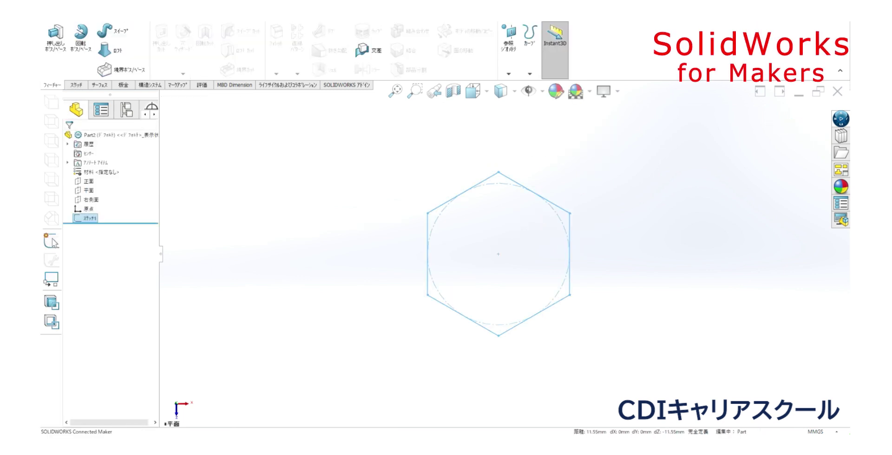
click(55, 35)
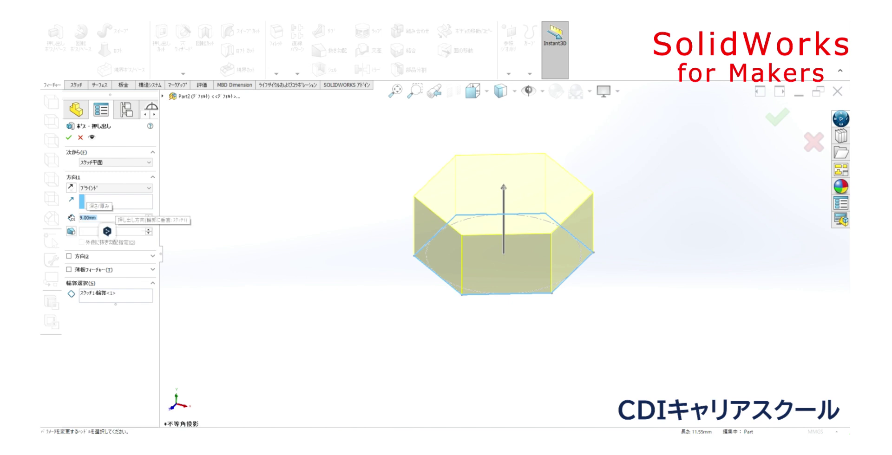
key(Return)
click(88, 190)
Draw a closed right triangle at the body's corner in a Front Plane sketch.
click(100, 178)
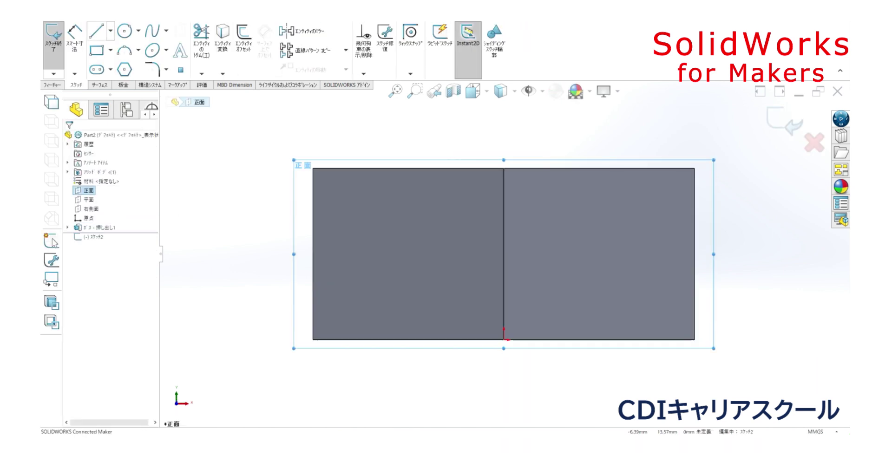
click(97, 31)
scroll(706, 299, up, 3)
click(373, 299)
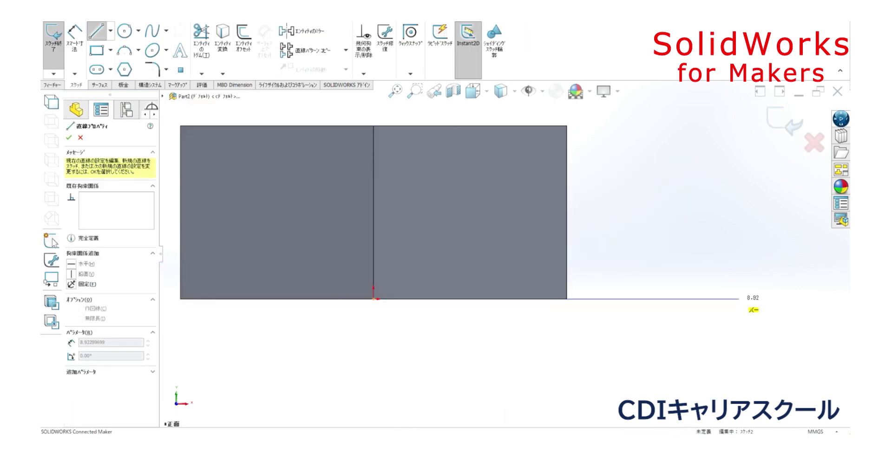
click(739, 299)
click(739, 181)
click(566, 299)
key(Escape)
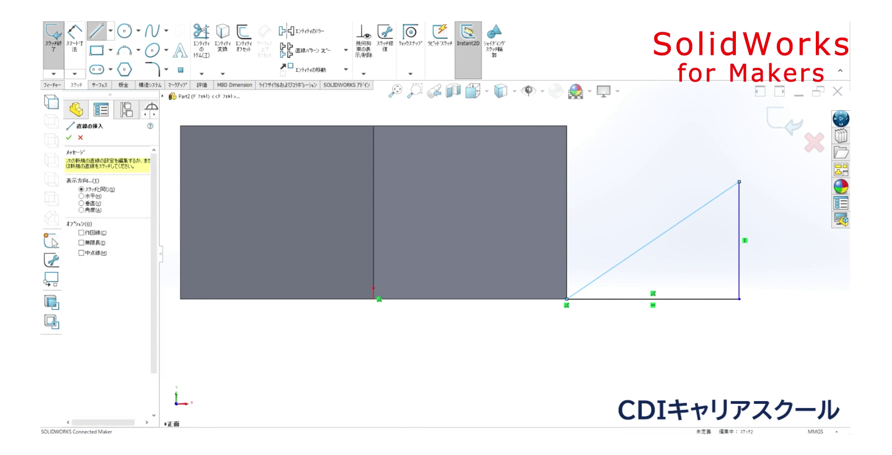
Dimension the triangle with a 10 mm base and a 30° angle.
click(74, 35)
click(652, 299)
click(672, 352)
text(10)
key(Return)
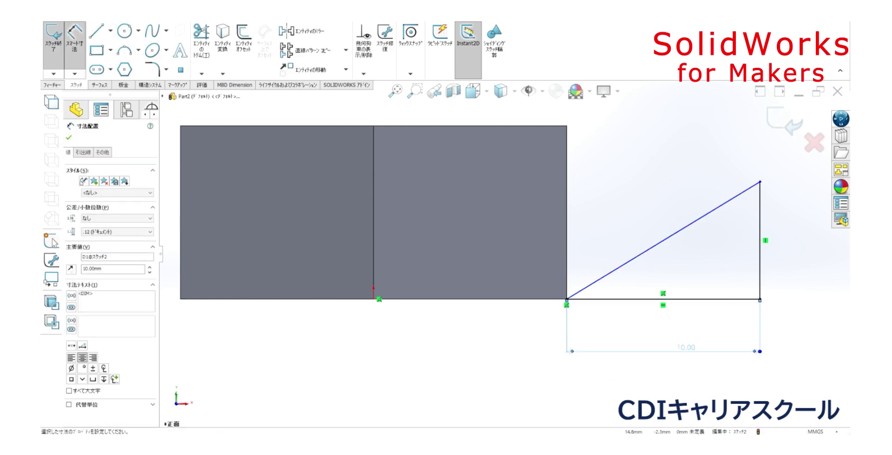
click(650, 241)
click(706, 298)
click(685, 265)
text(30)
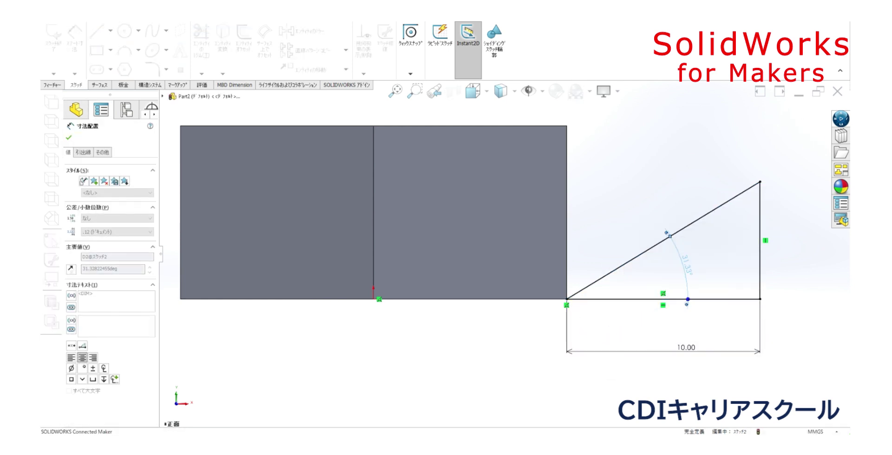
key(Return)
Draw a vertical axis line up from the origin and exit the sketch.
key(l)
key(ctrl+7)
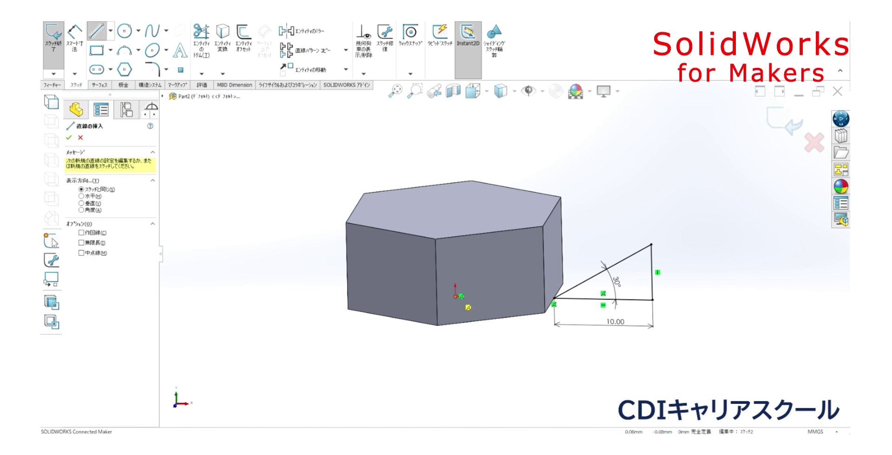
click(455, 296)
click(452, 123)
key(Escape)
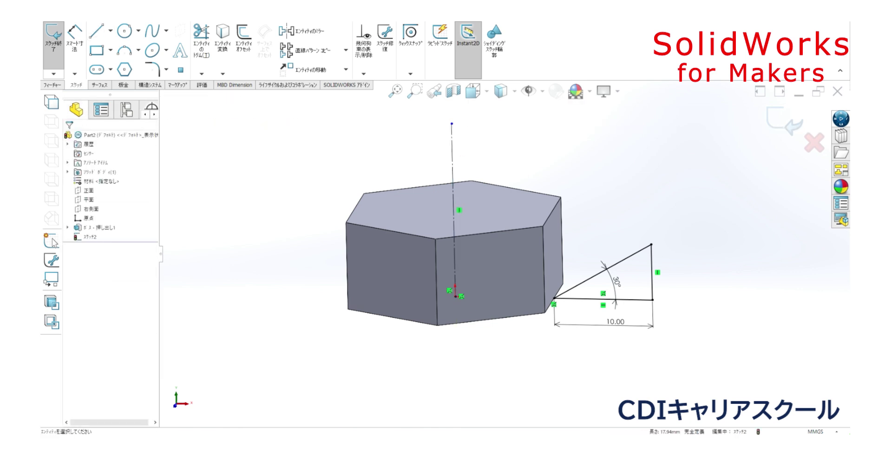
click(774, 118)
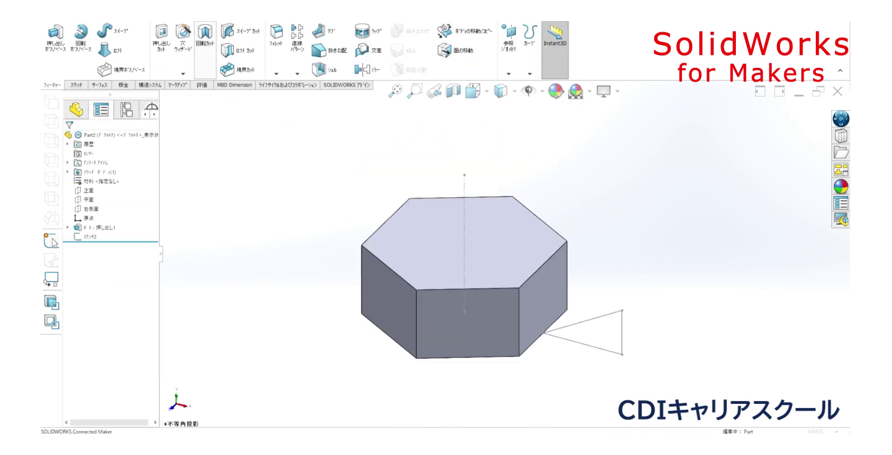
Revolve-cut the triangle 360° about the vertical line, then hide its profile sketch.
click(205, 33)
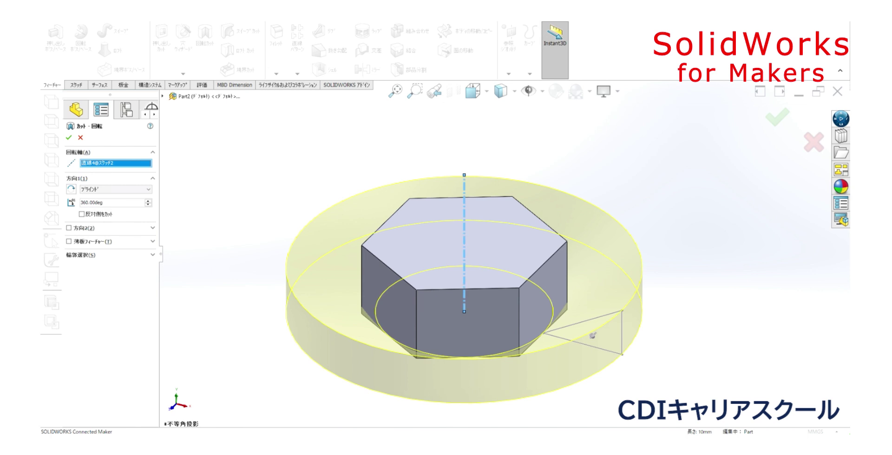
click(69, 138)
scroll(507, 307, down, 3)
scroll(506, 306, down, 3)
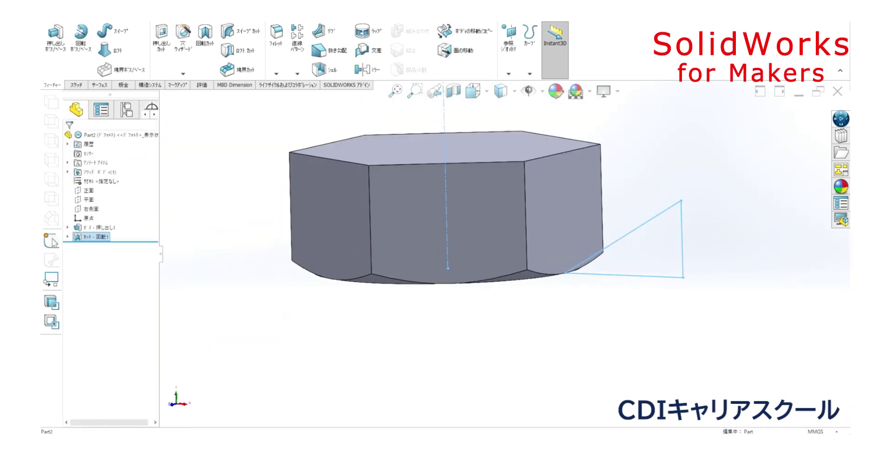
click(67, 237)
click(95, 245)
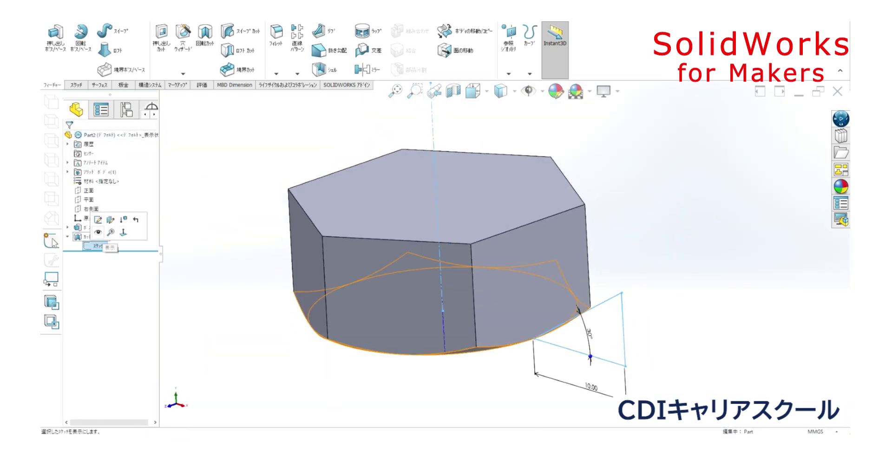
click(95, 245)
click(104, 232)
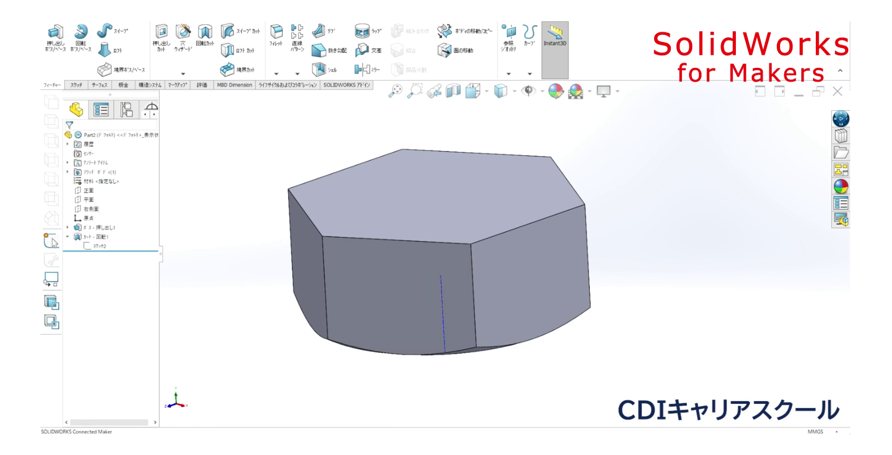
scroll(551, 344, up, 2)
Start a Hole Wizard tapped hole using the JIS standard and M10x1.5 size.
click(183, 73)
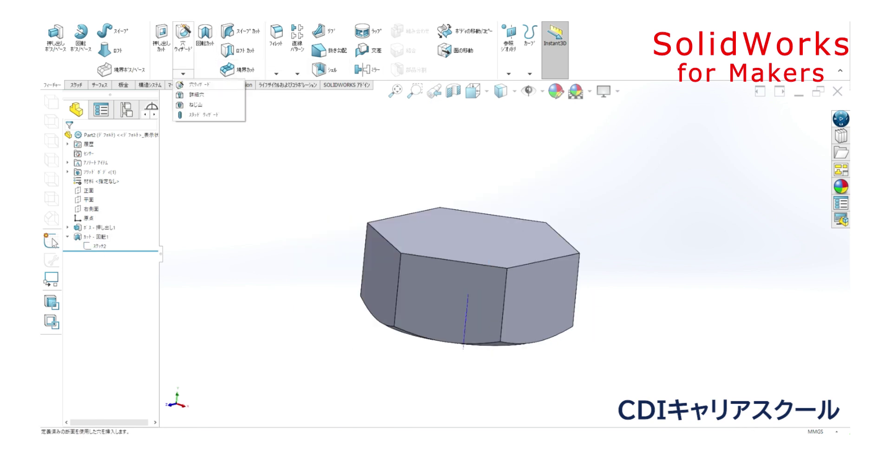
click(193, 85)
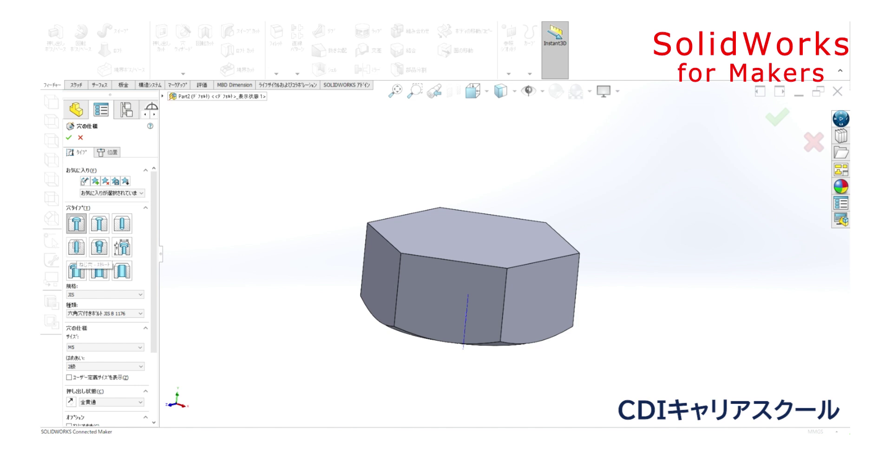
click(76, 247)
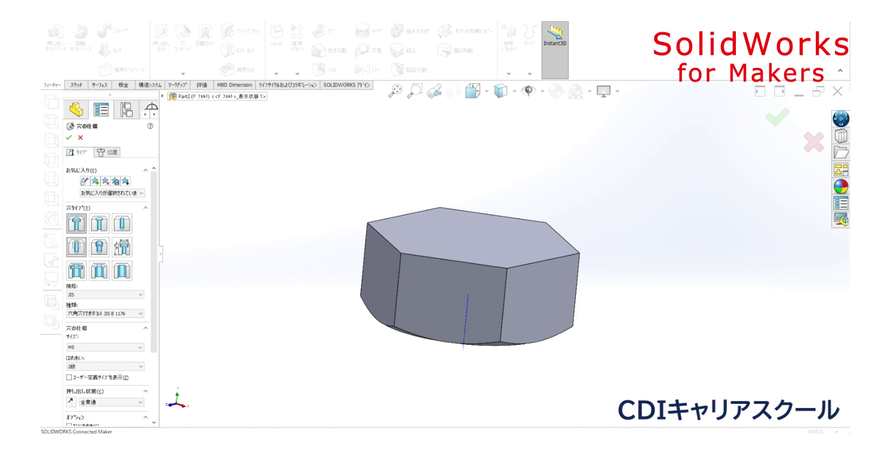
click(104, 294)
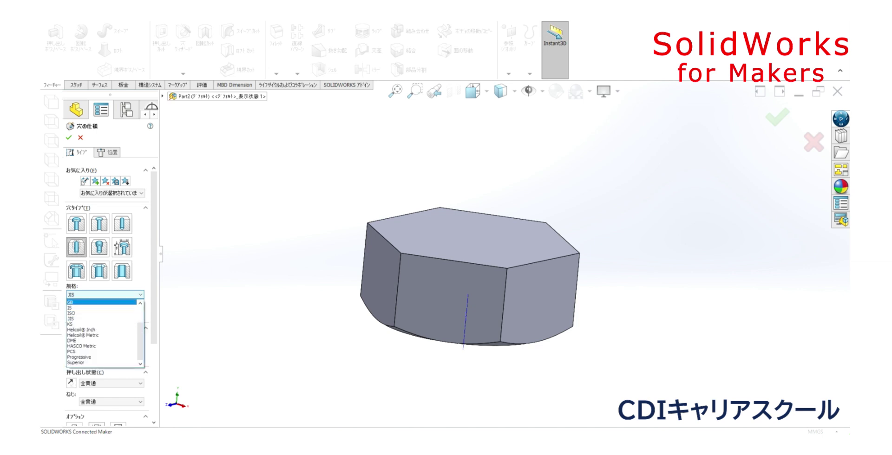
click(93, 318)
click(105, 313)
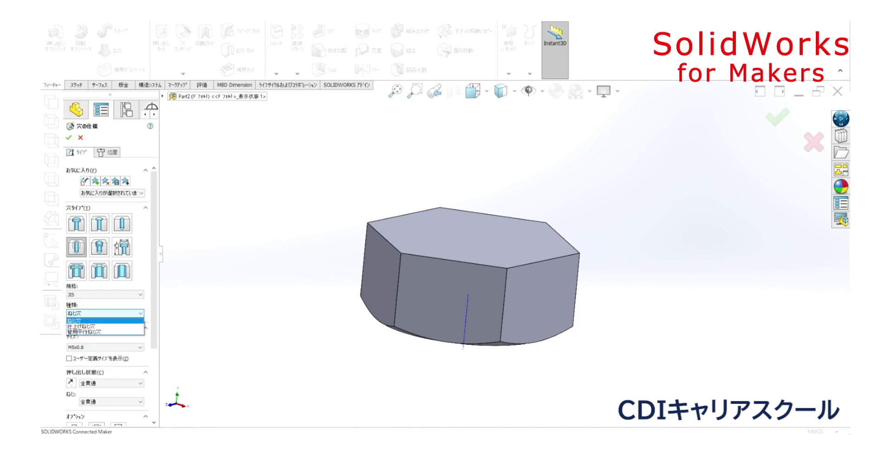
click(93, 320)
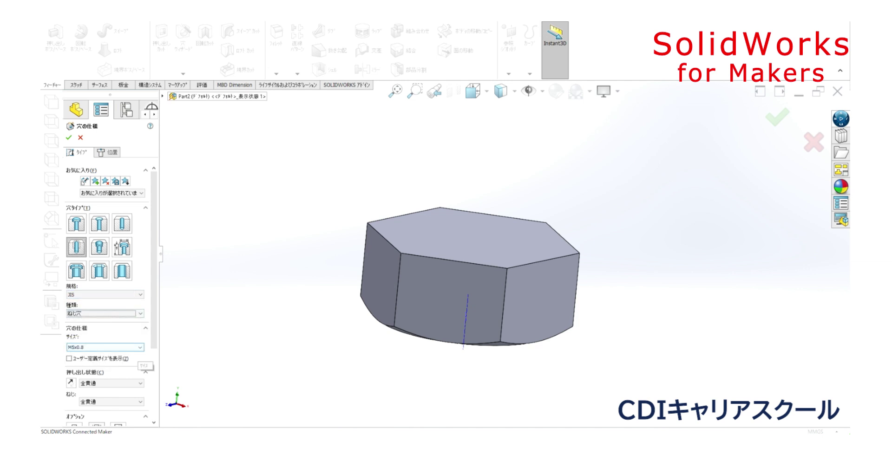
click(105, 348)
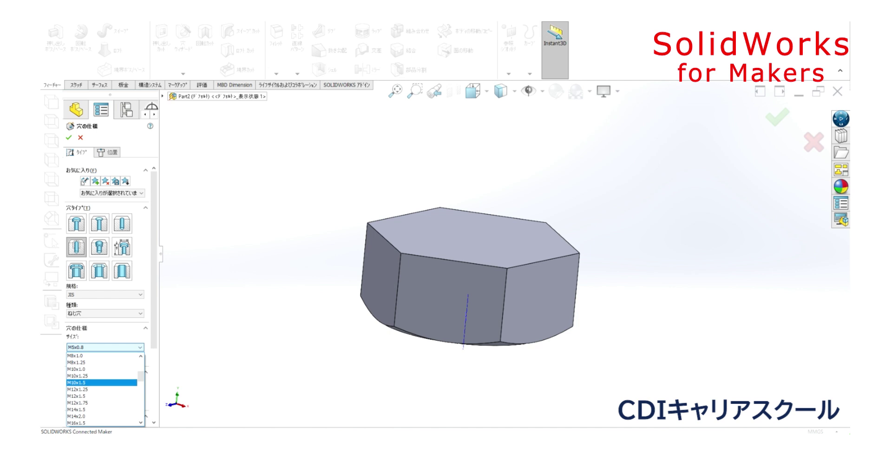
click(101, 382)
Set hole depth and thread length to Through All with a cosmetic thread.
scroll(107, 297, down, 4)
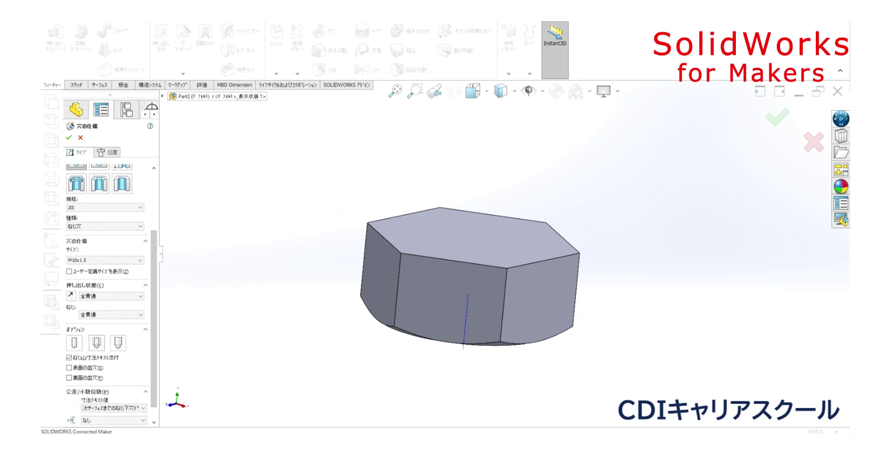
click(111, 296)
click(107, 302)
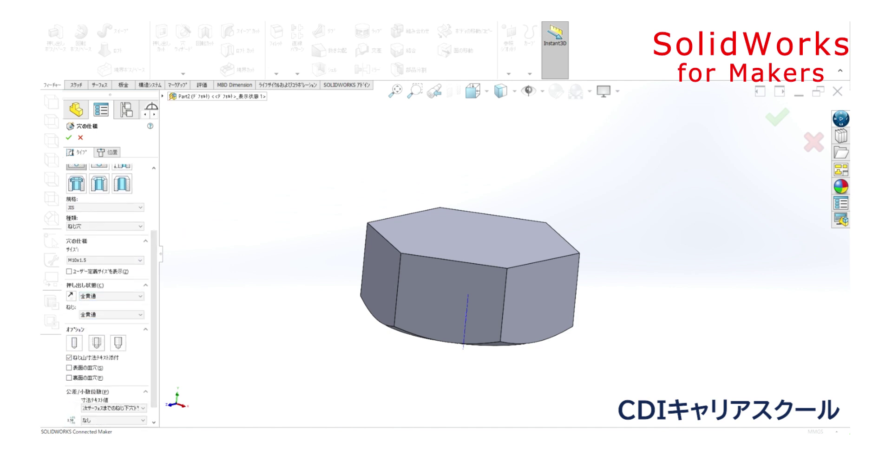
click(111, 314)
click(107, 320)
click(96, 343)
click(68, 358)
scroll(106, 362, down, 2)
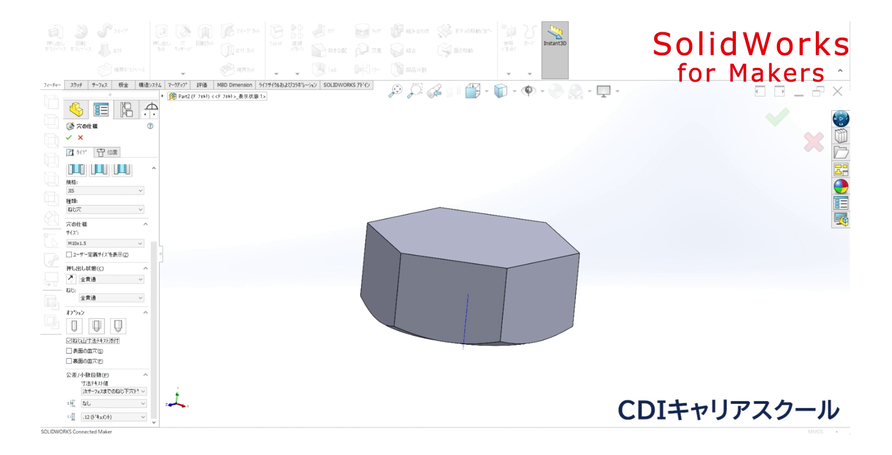
click(108, 151)
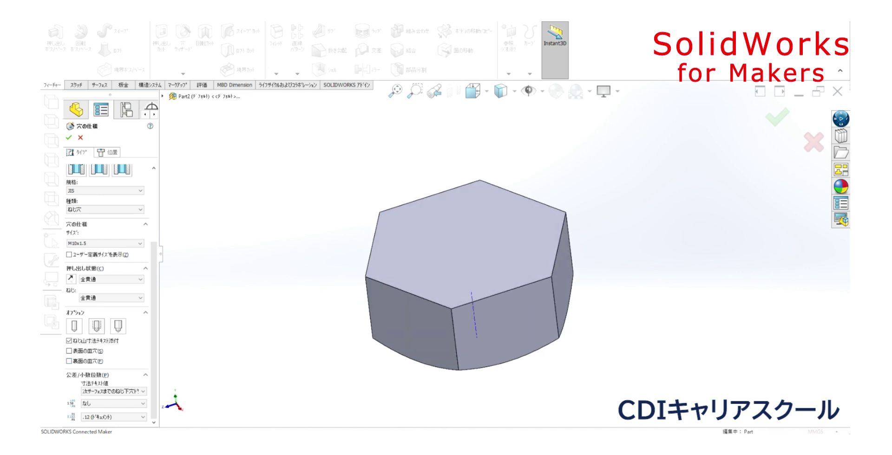
Place the M10x1.5 hole at the centre of the hexagon's top face and finish.
click(474, 260)
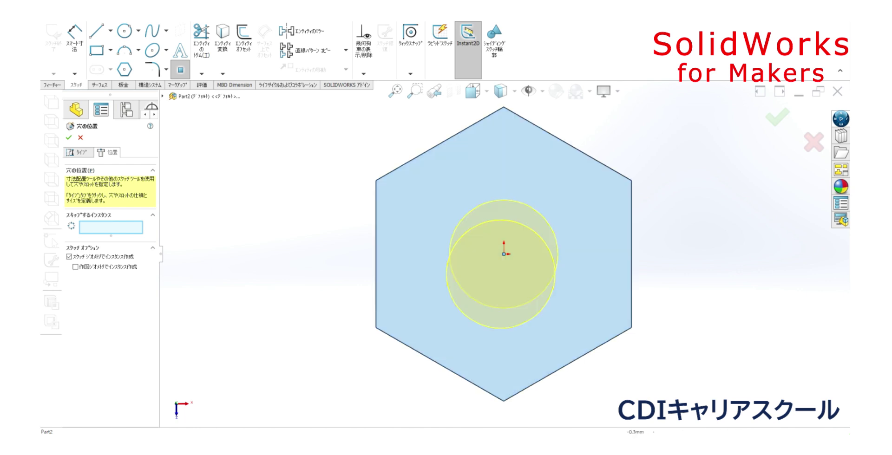
click(463, 308)
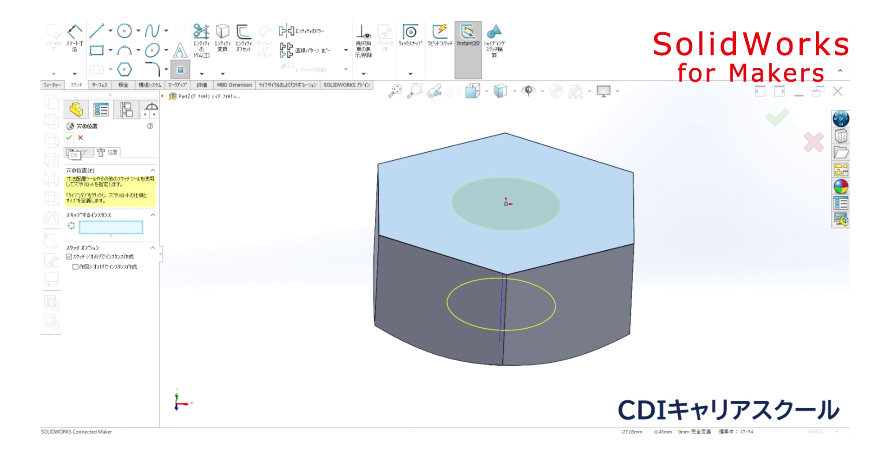
click(68, 138)
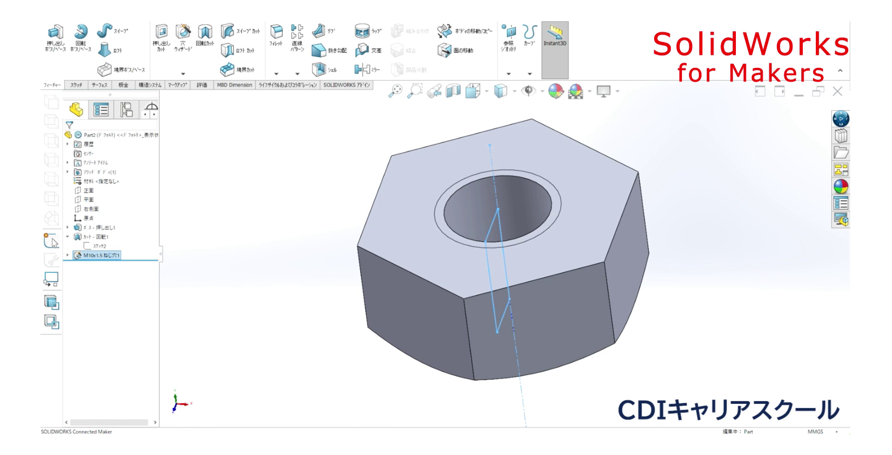
Assign Plain Carbon Steel (炭素鋼(普通)) from the Steel library to the part.
right_click(133, 135)
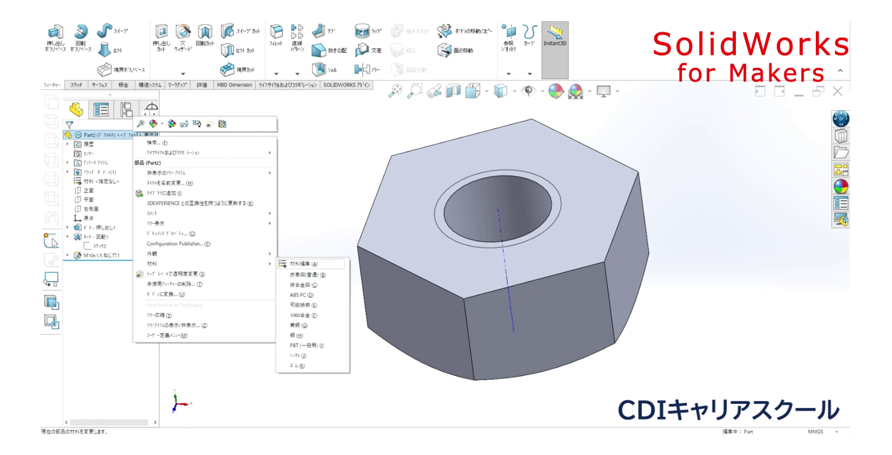
click(302, 264)
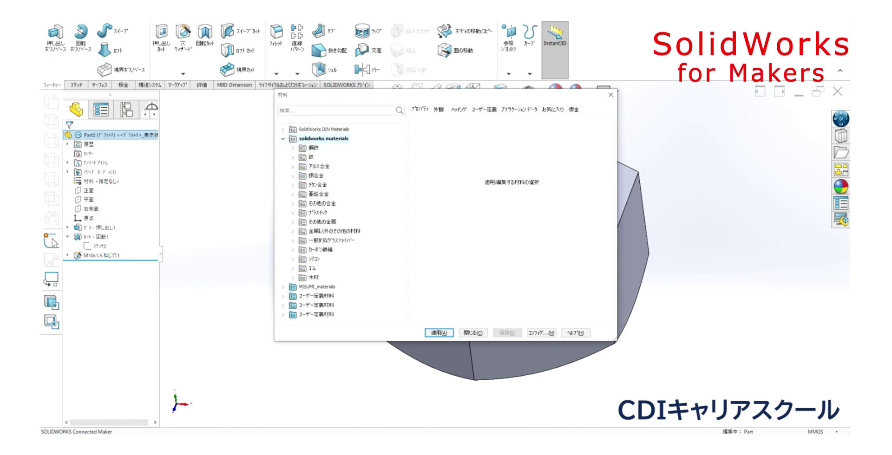
click(292, 148)
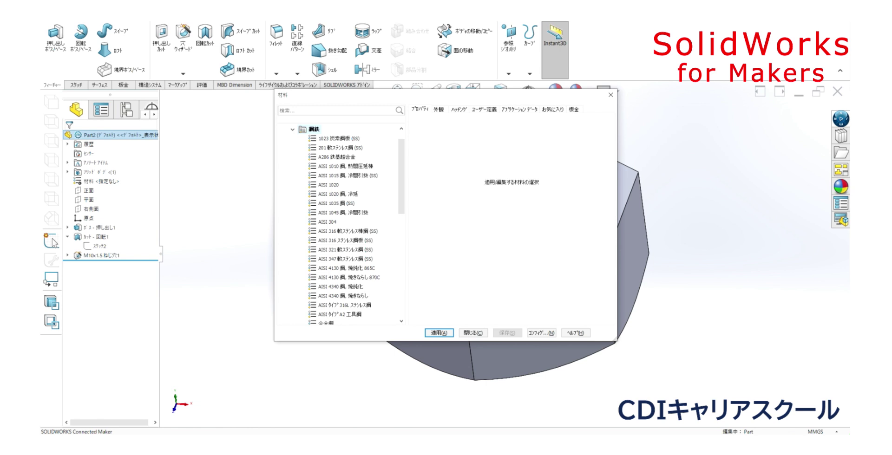
scroll(353, 223, down, 1)
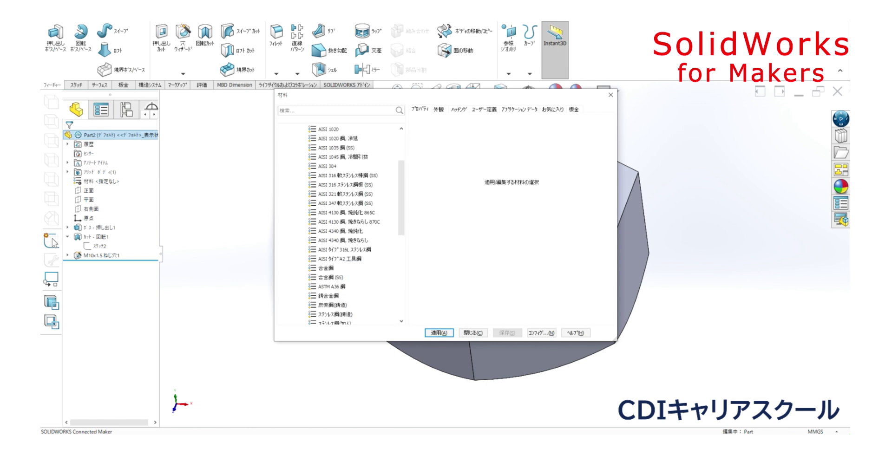
scroll(353, 223, down, 1)
scroll(353, 223, down, 2)
scroll(353, 223, down, 1)
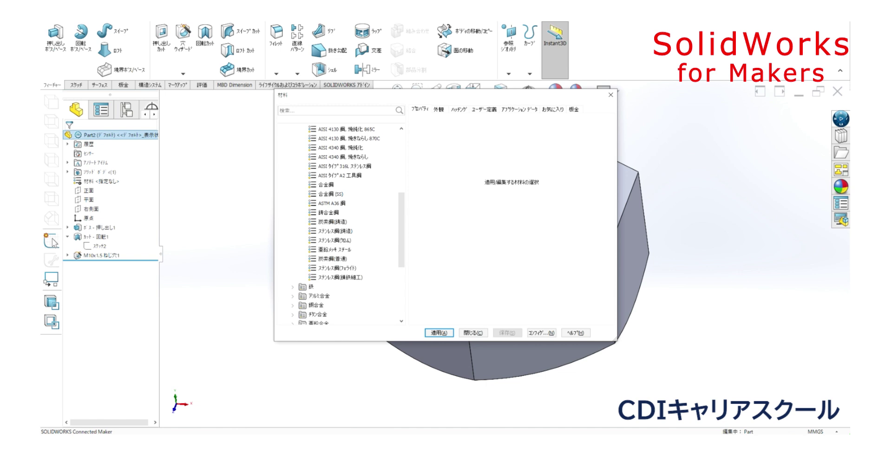
click(333, 258)
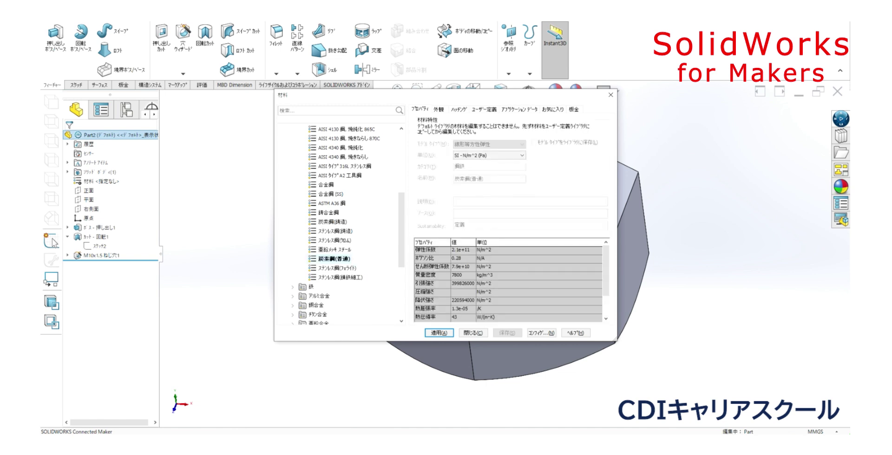
click(439, 333)
click(473, 332)
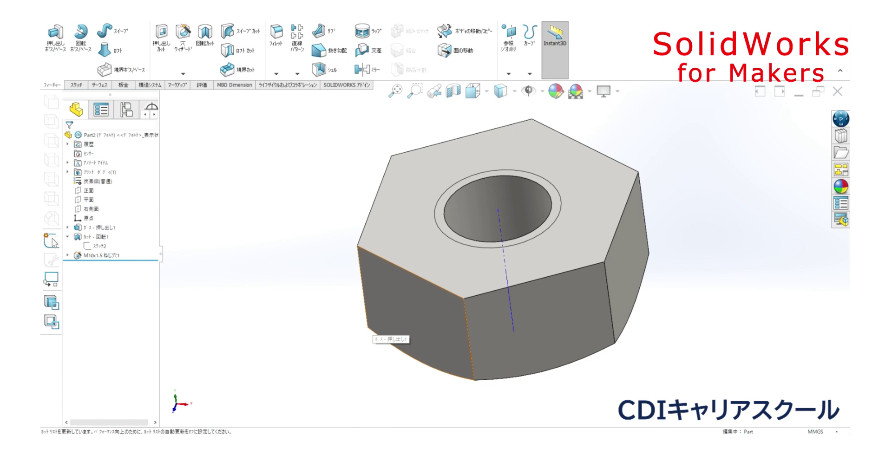
View the nut isometrically and enable shaded cosmetic threads in Document Properties > Detailing.
key(ctrl+7)
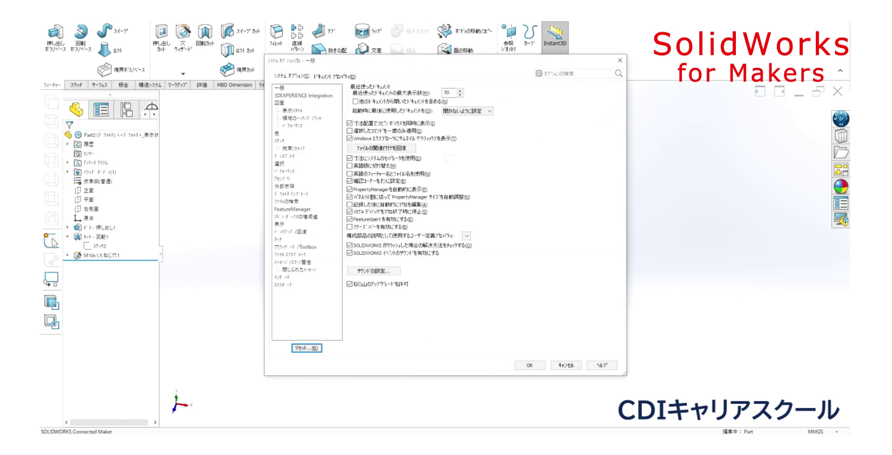
key(ctrl+Tab)
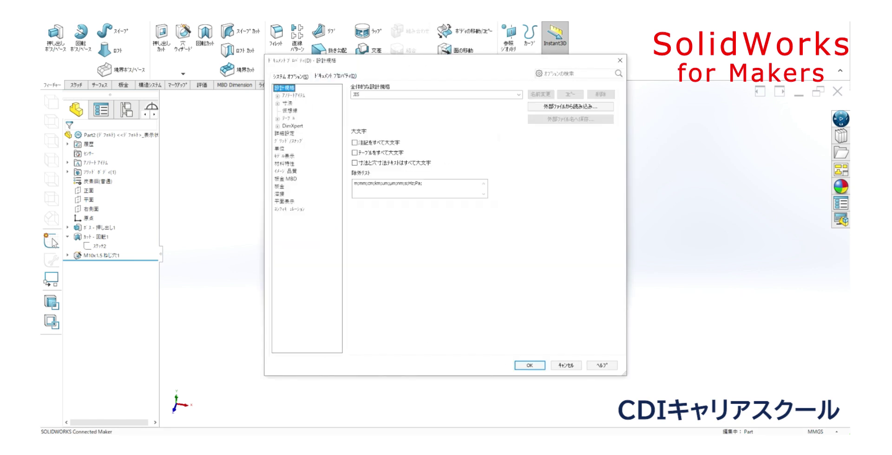
click(284, 134)
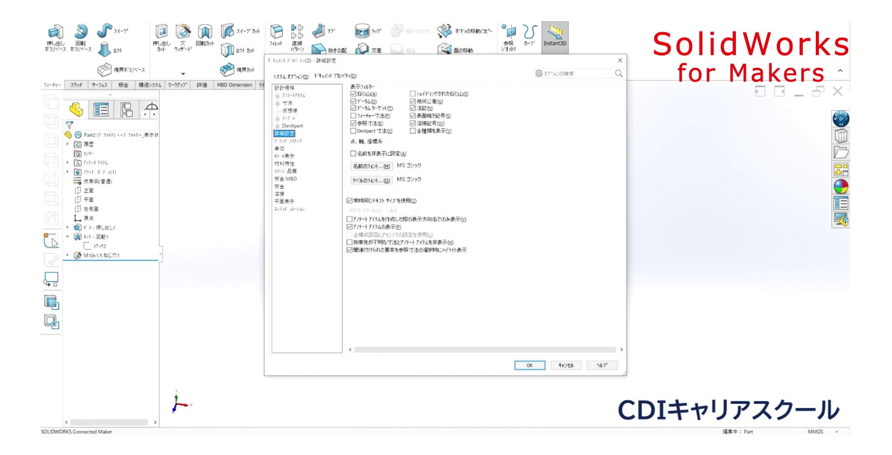
click(413, 93)
key(Return)
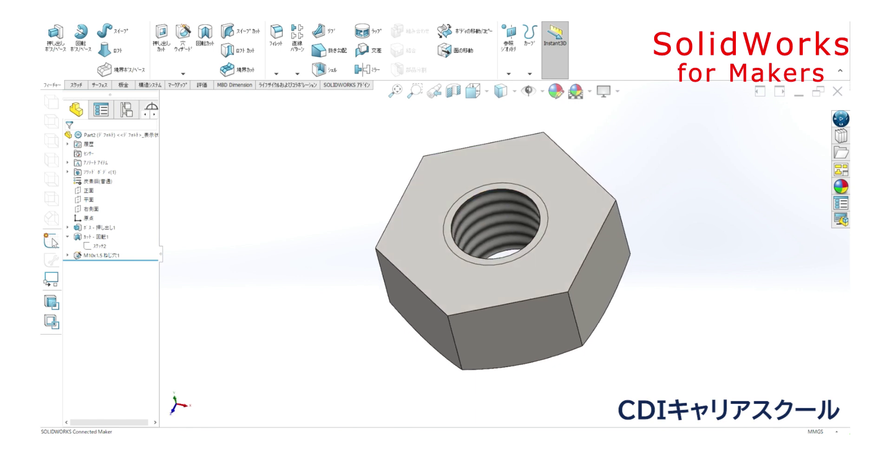
Check the nut from the top and right views, then return to isometric.
key(ctrl+5)
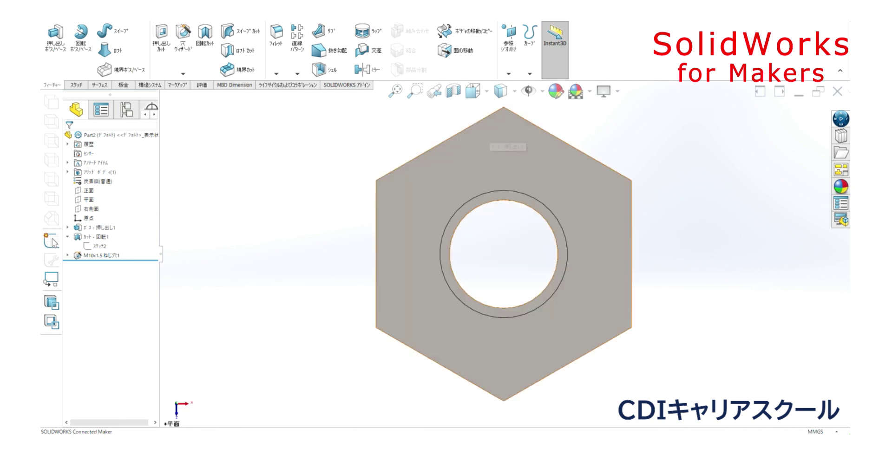
click(472, 91)
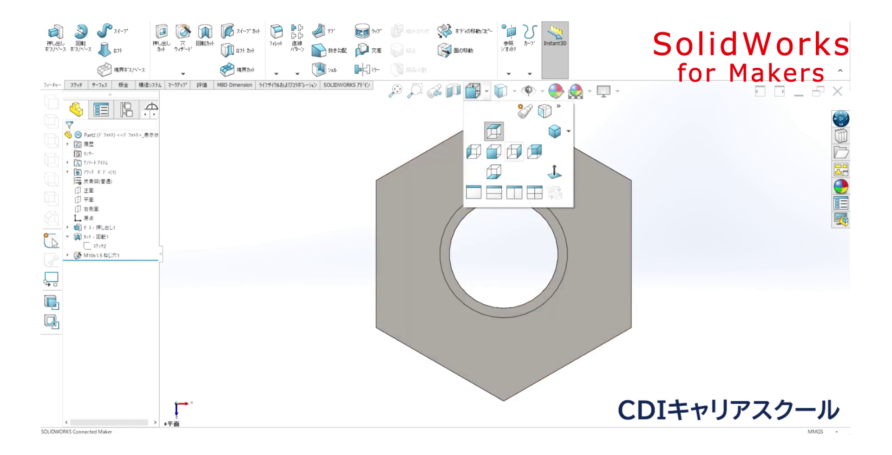
click(514, 151)
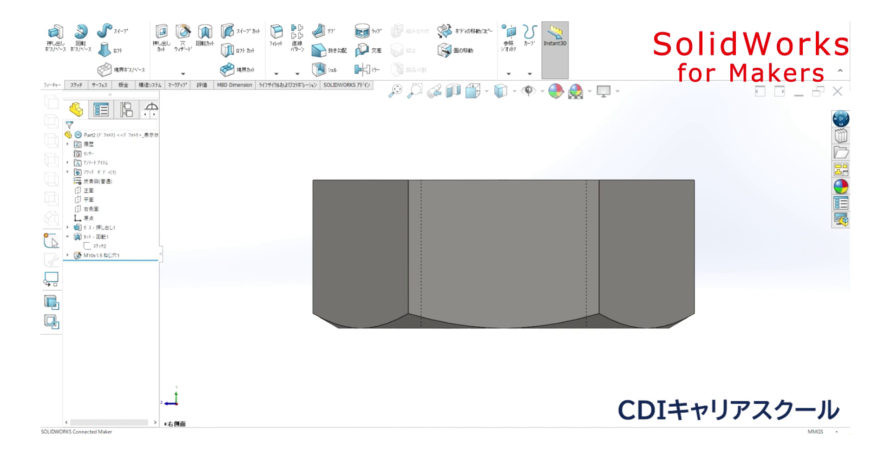
click(473, 91)
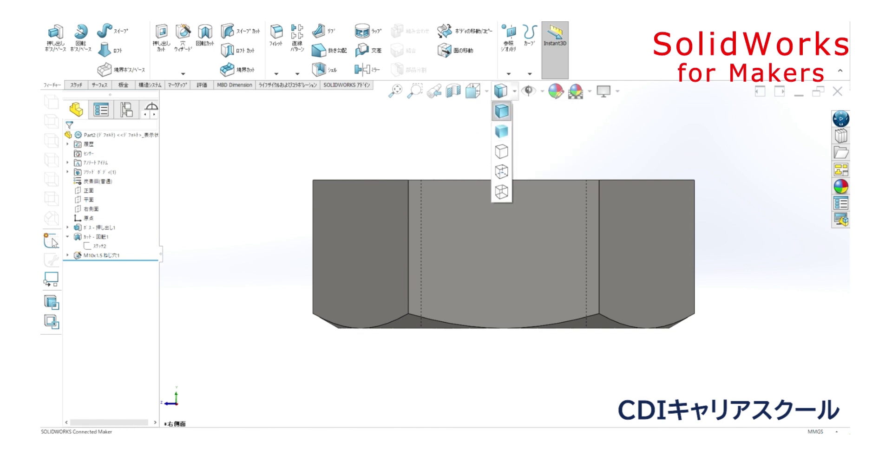
click(554, 131)
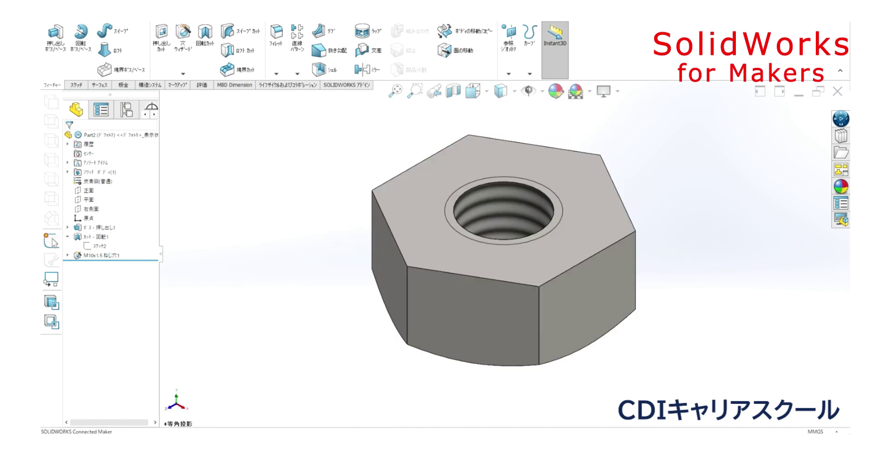